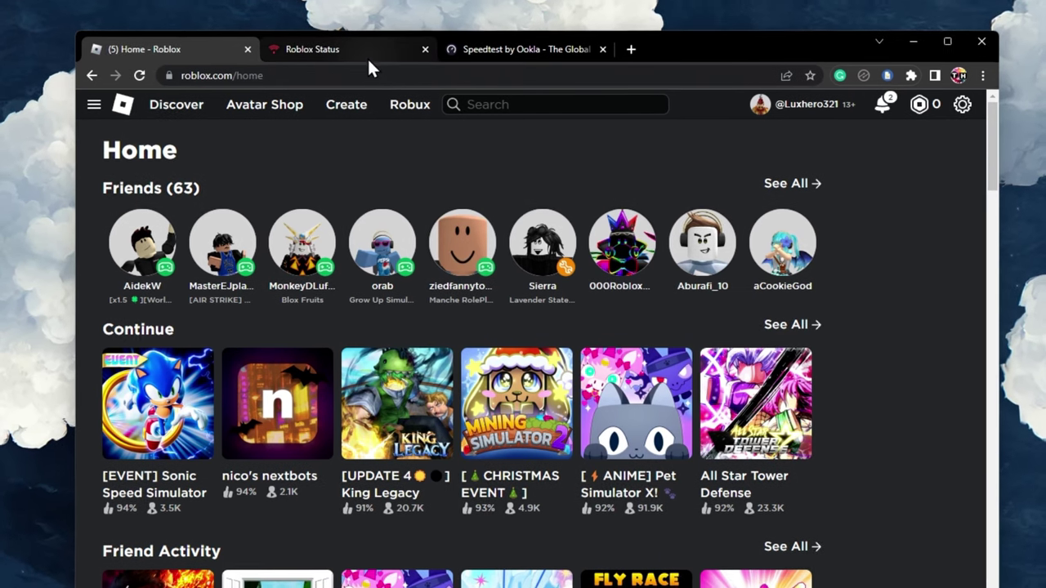
# Step: Check the Roblox status page for User, Player and Creator service disruptions and read through the 30-day incident history
pyautogui.click(368, 55)
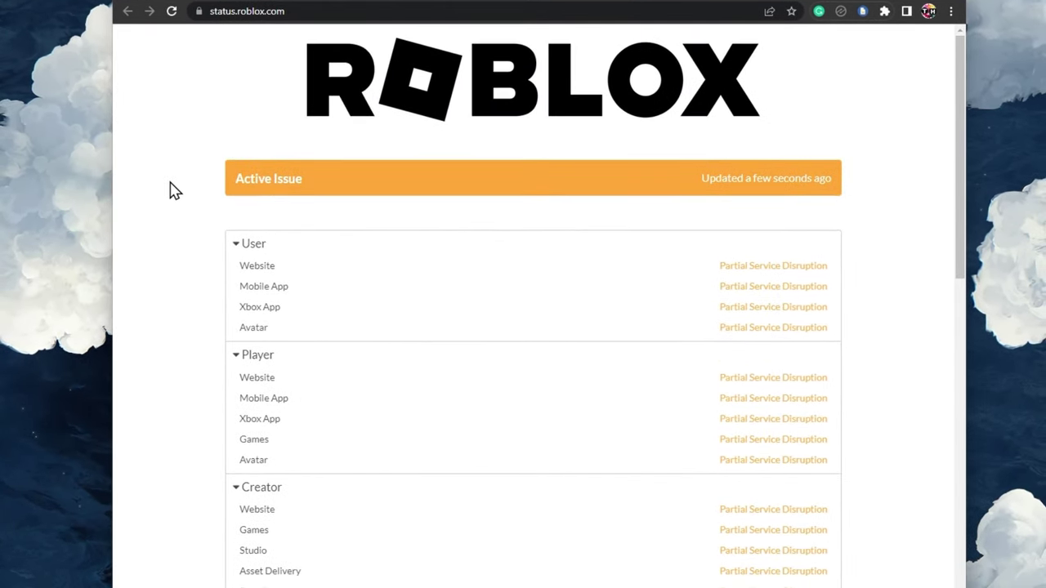
pyautogui.click(236, 488)
pyautogui.click(237, 356)
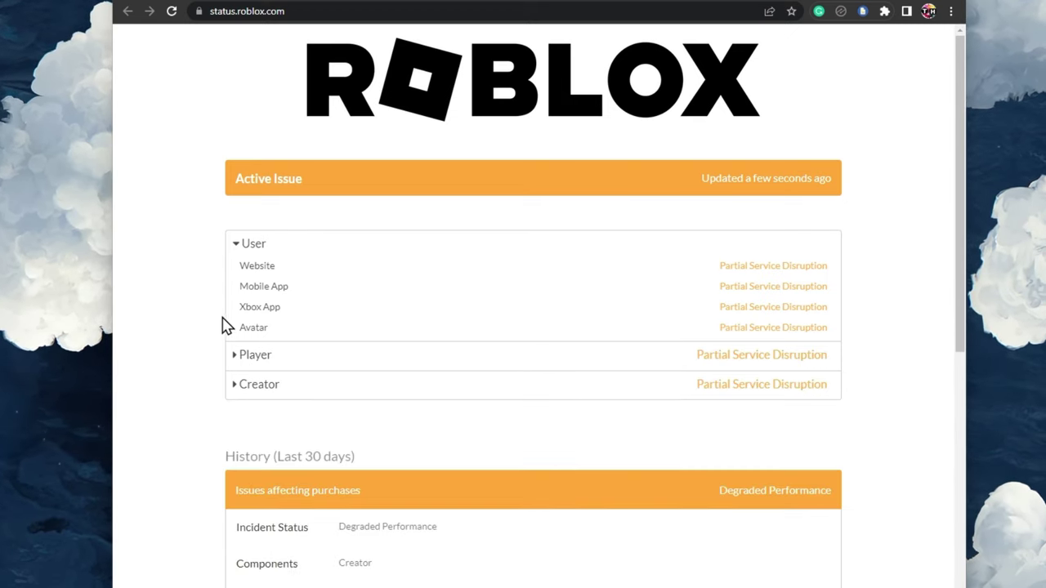
pyautogui.click(276, 11)
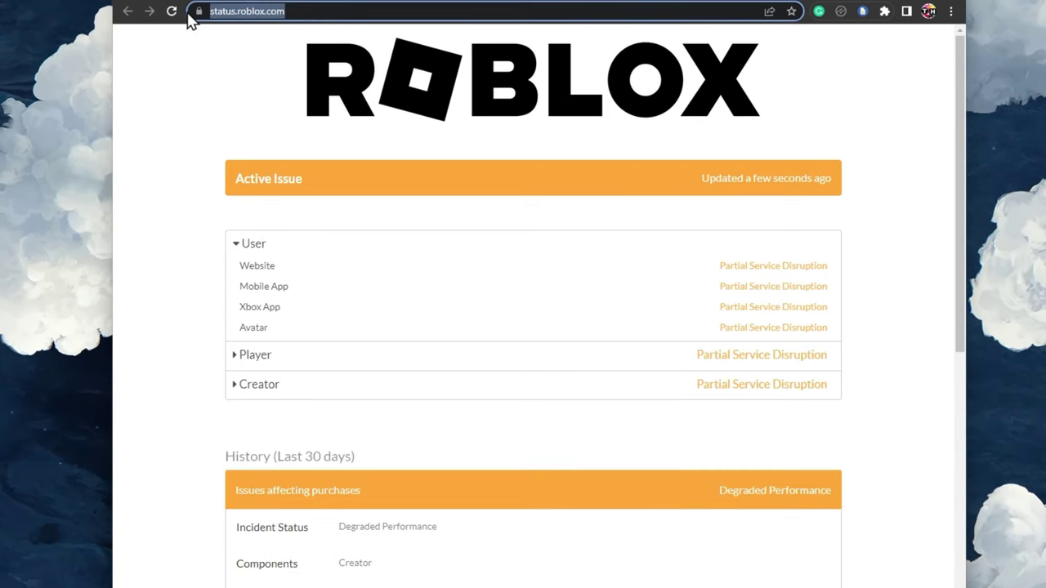
pyautogui.click(187, 155)
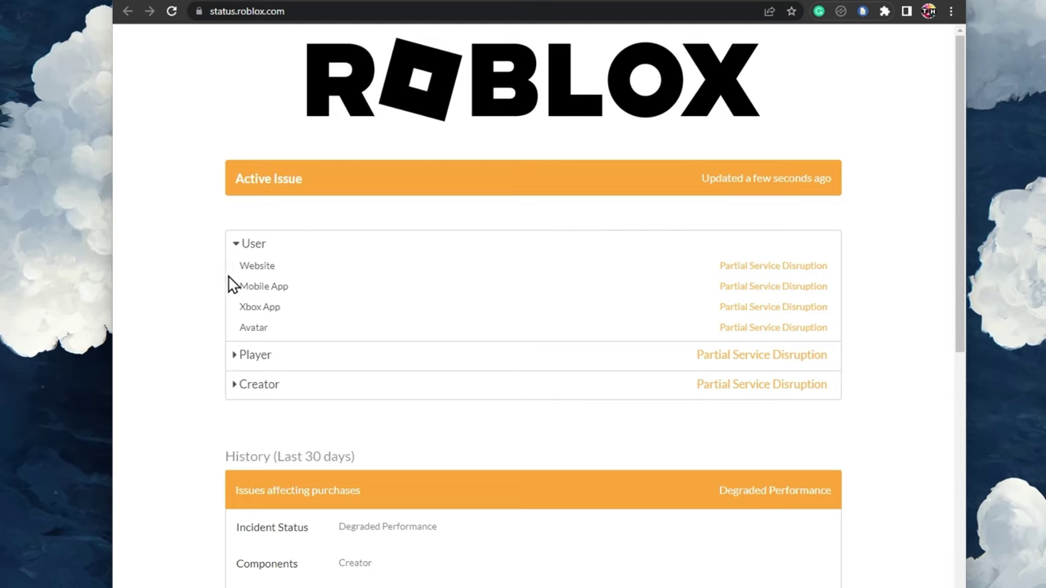
pyautogui.click(236, 360)
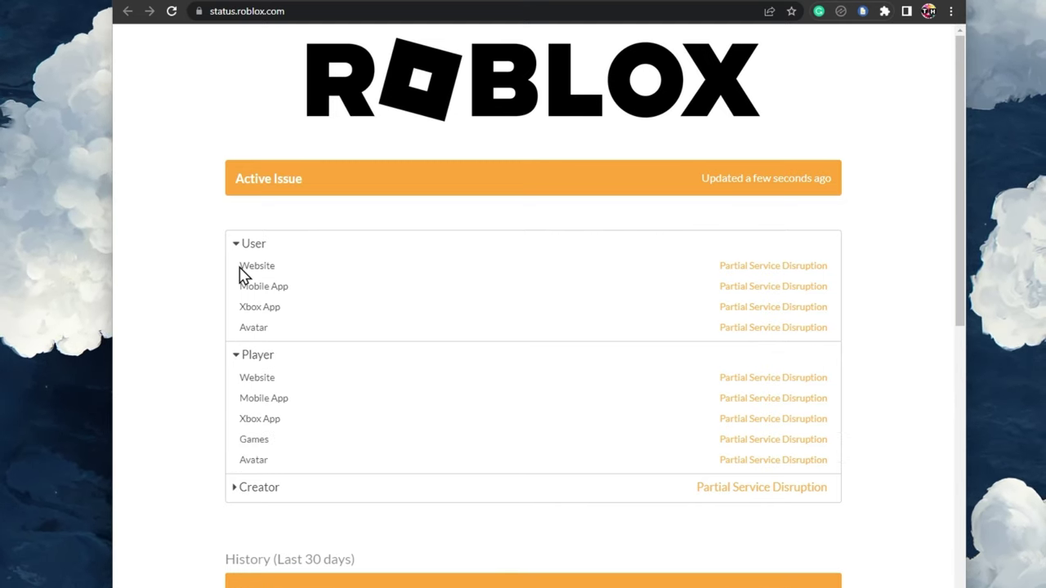
pyautogui.doubleClick(240, 274)
pyautogui.click(852, 280)
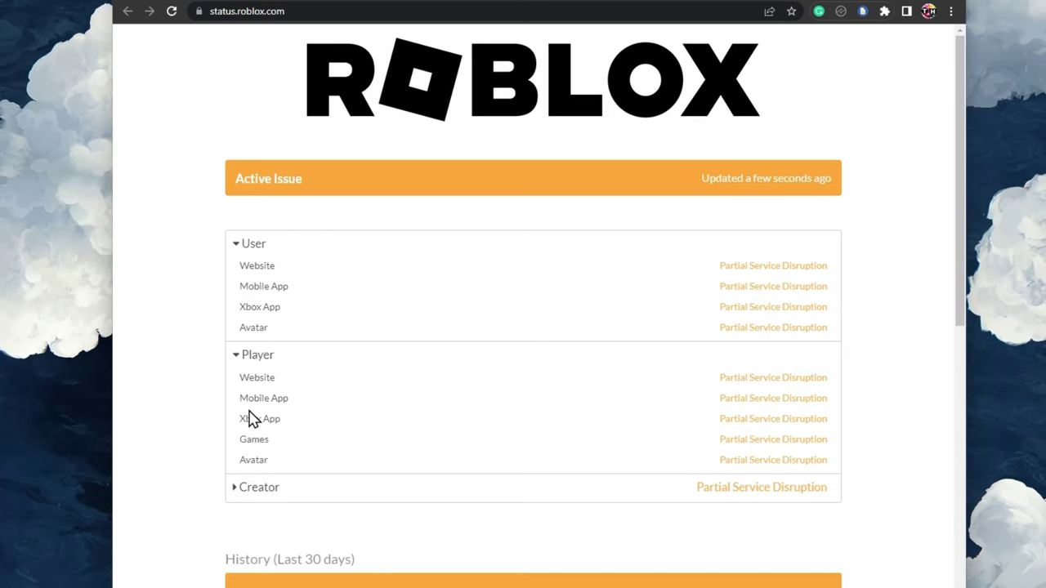
pyautogui.middleClick(163, 371)
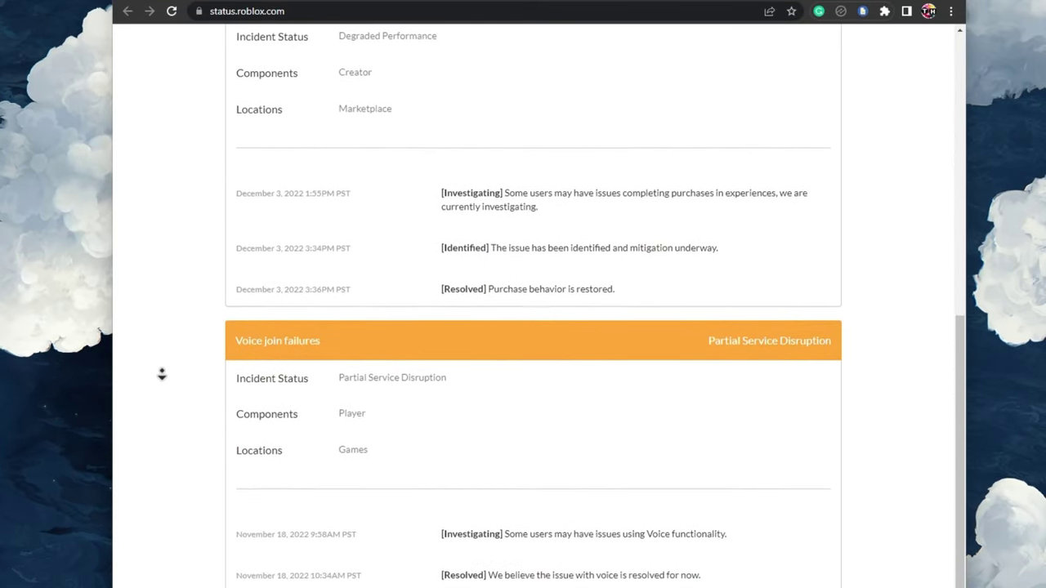
pyautogui.click(178, 242)
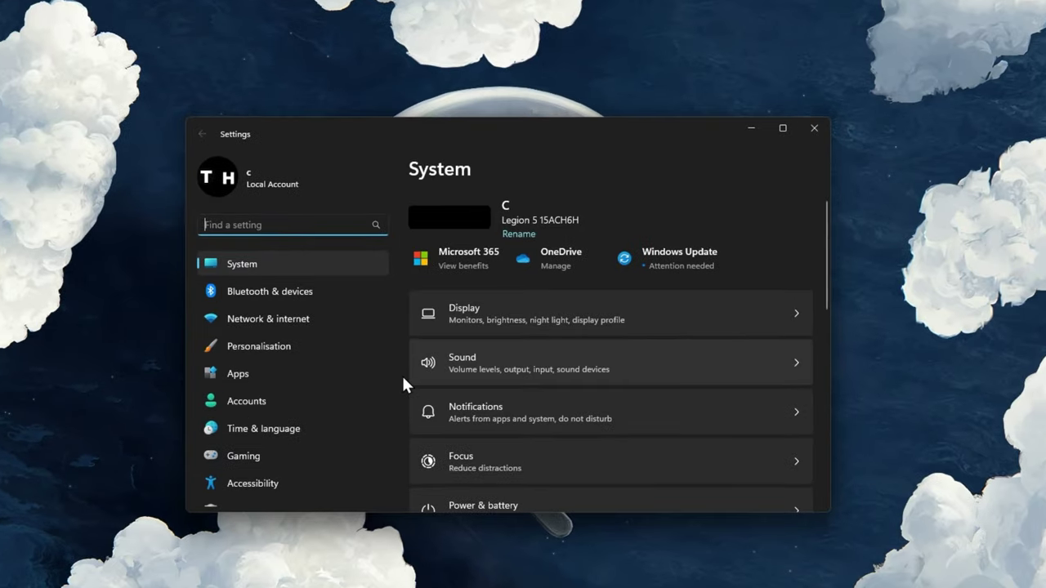
# Step: Open the Network & internet page in Windows Settings and review the connection options
pyautogui.click(296, 326)
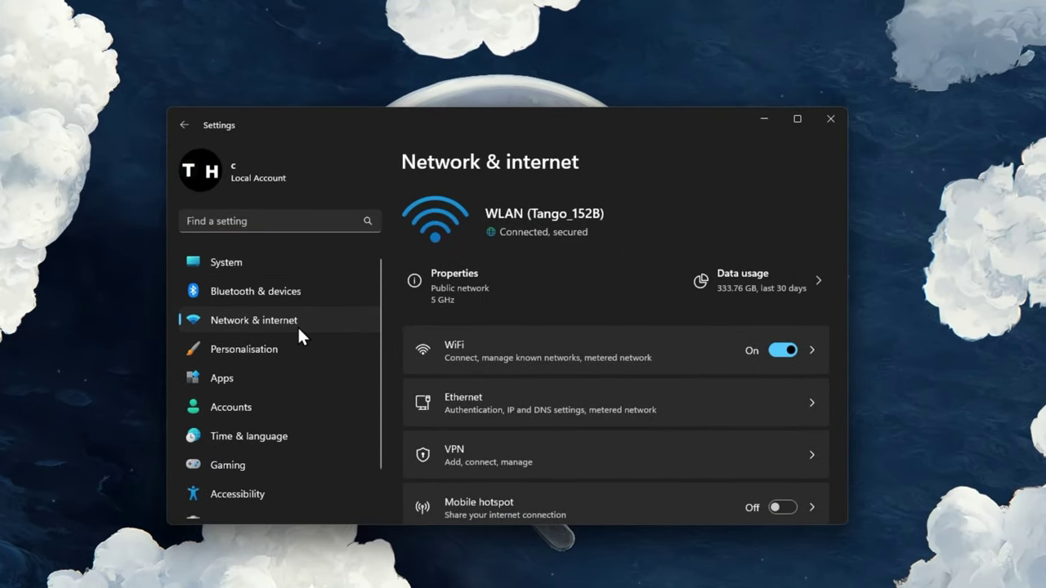
pyautogui.scroll(-2, 401, 333)
pyautogui.click(571, 304)
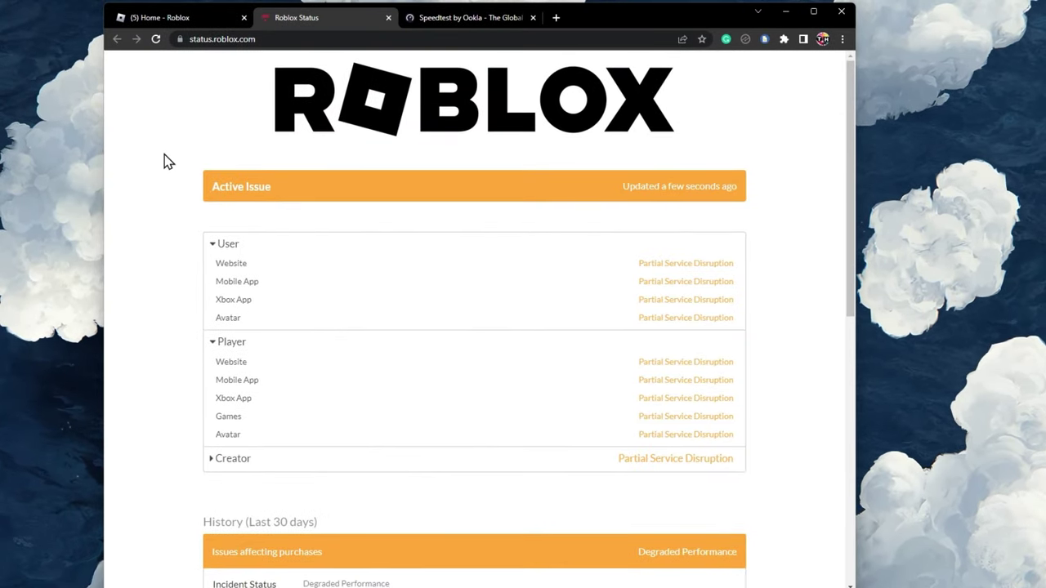
# Step: Run an internet speed test on speedtest.net in the browser and close its page
pyautogui.click(501, 18)
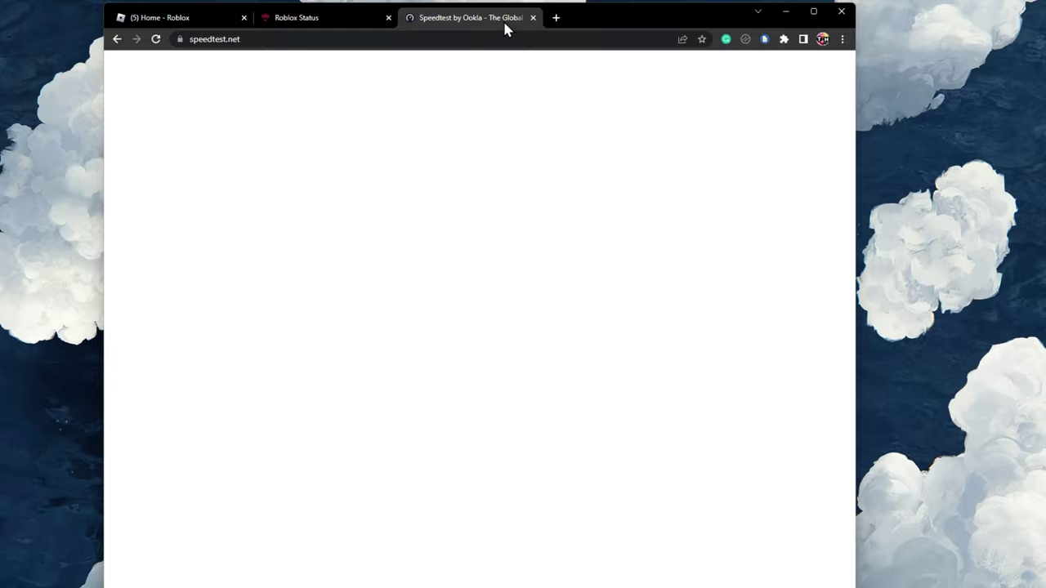
pyautogui.click(426, 252)
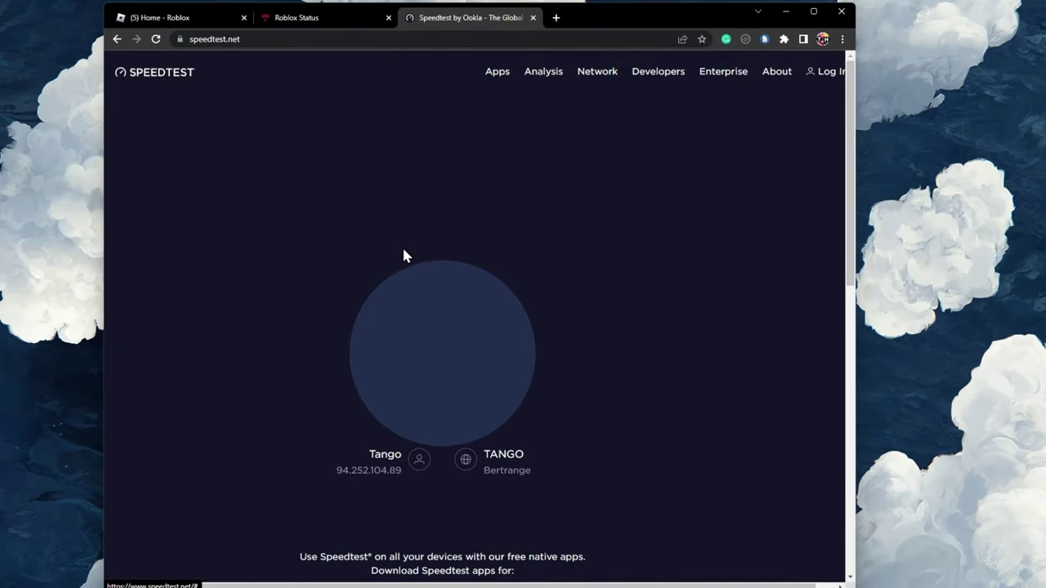
pyautogui.click(247, 39)
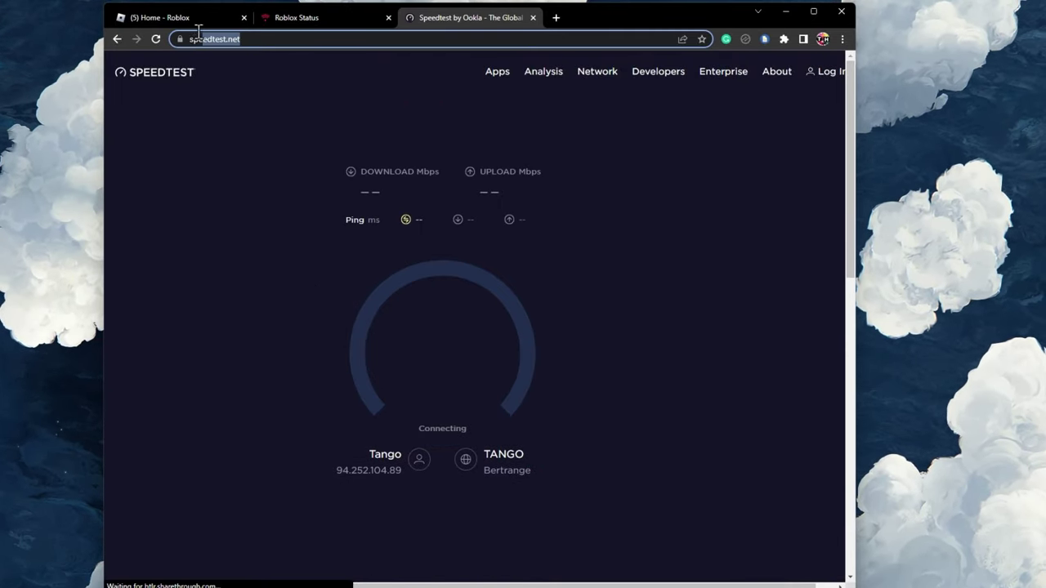
pyautogui.click(184, 311)
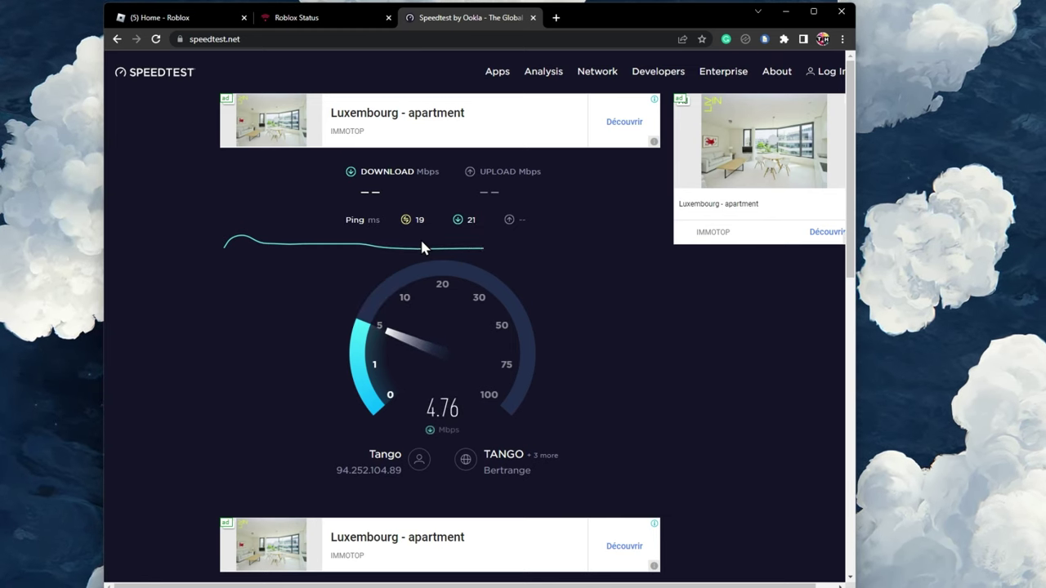
pyautogui.click(533, 17)
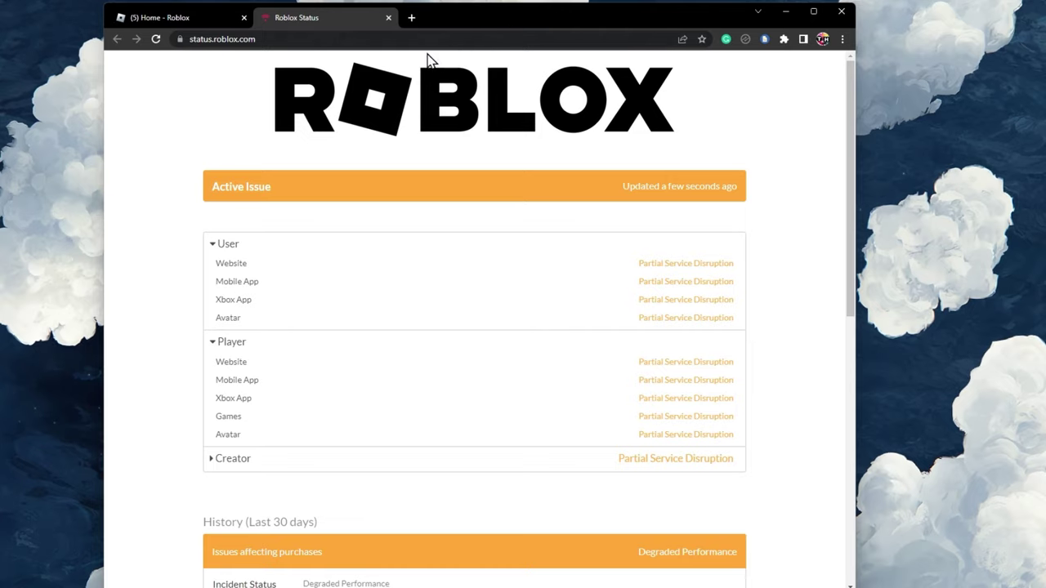
# Step: Load roblox.com in a new incognito window to test the site, and close that window
pyautogui.click(203, 20)
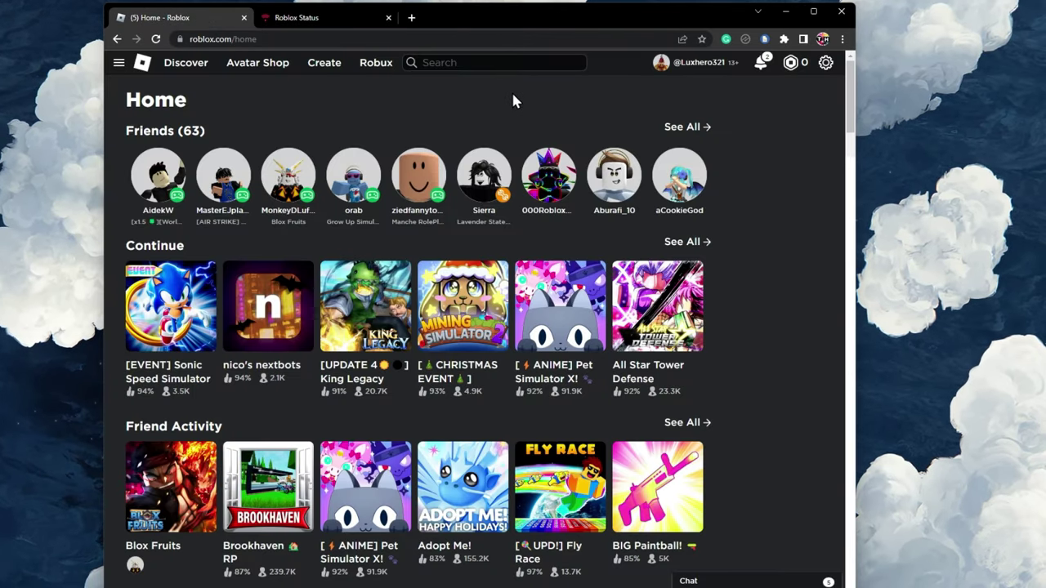
pyautogui.click(841, 39)
pyautogui.click(781, 85)
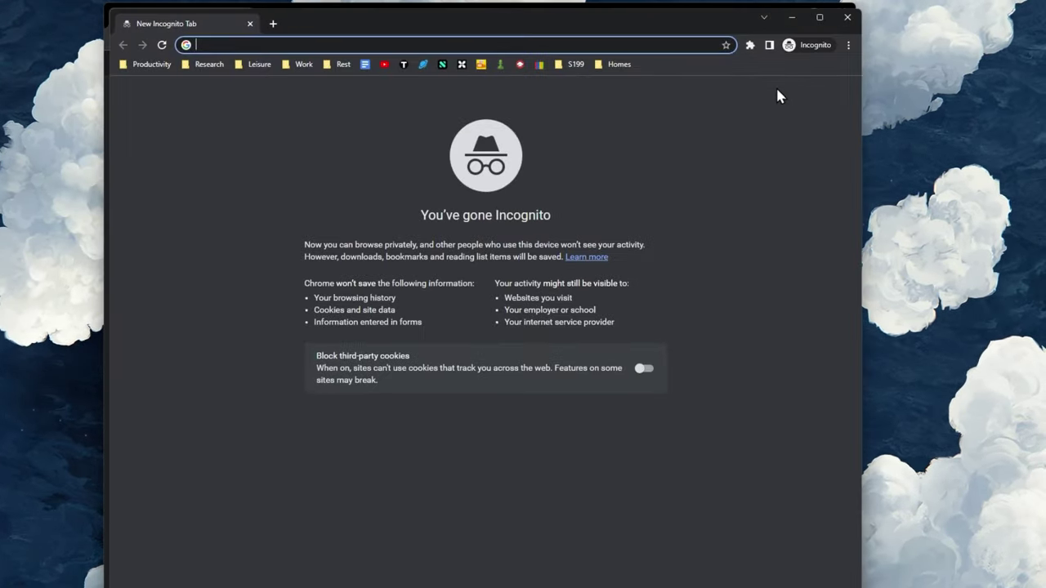
pyautogui.write('roblox.com')
pyautogui.press('Return')
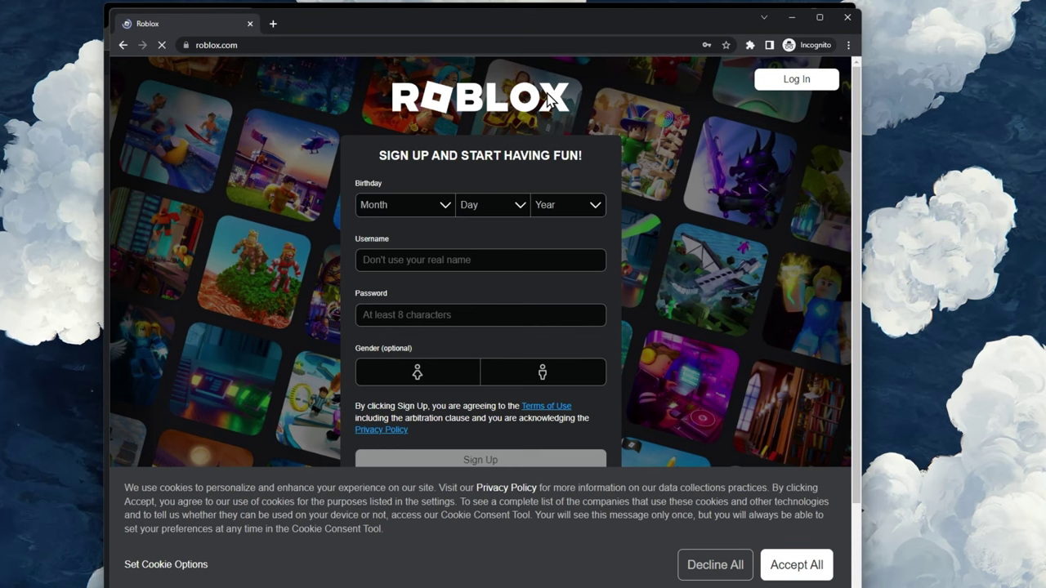
pyautogui.click(250, 24)
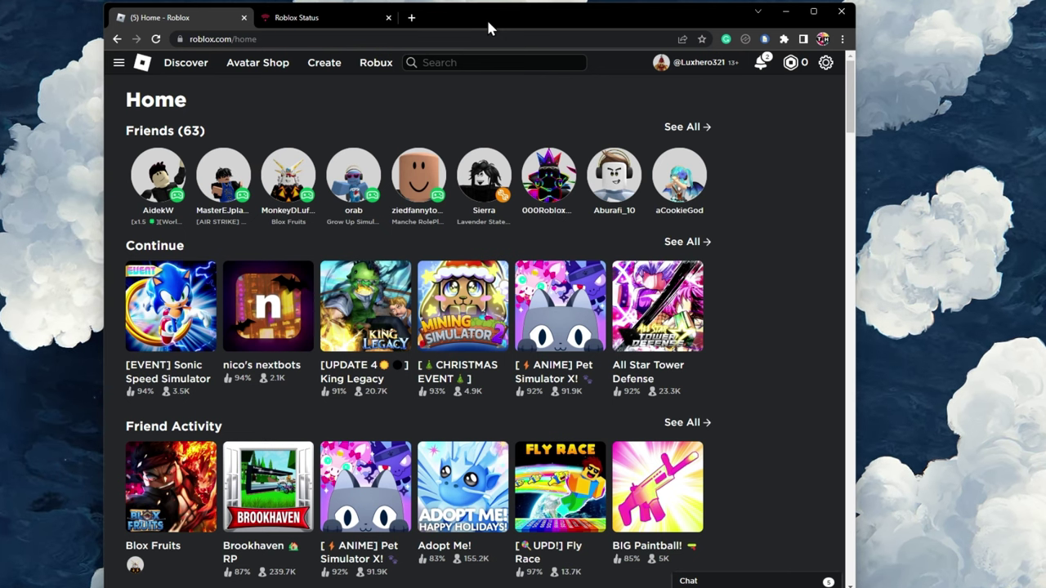
# Step: Review which browser extensions are enabled on the extension management page and close it
pyautogui.click(784, 38)
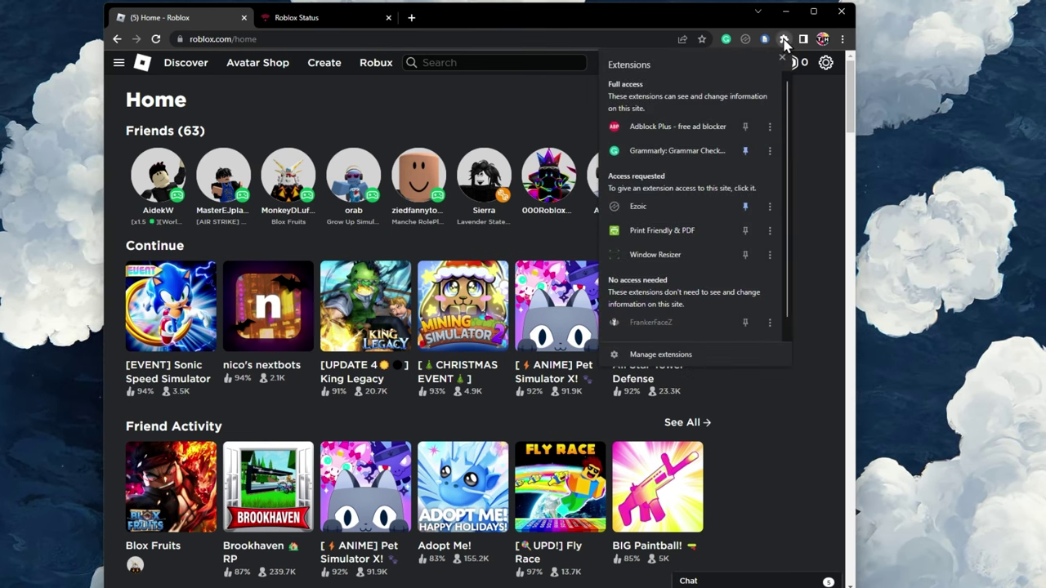
pyautogui.scroll(-1, 670, 270)
pyautogui.click(662, 350)
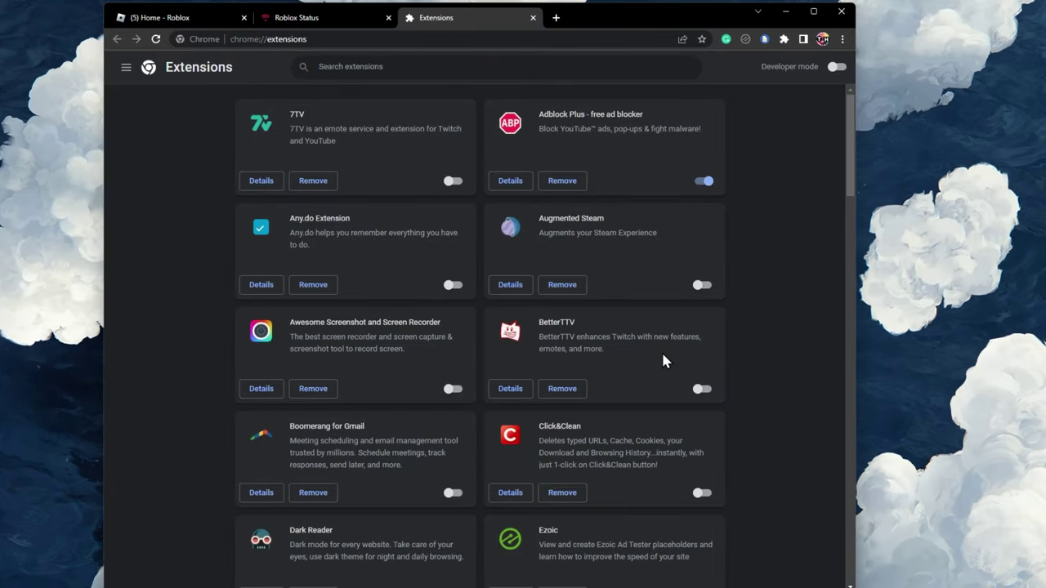
pyautogui.scroll(-4, 729, 237)
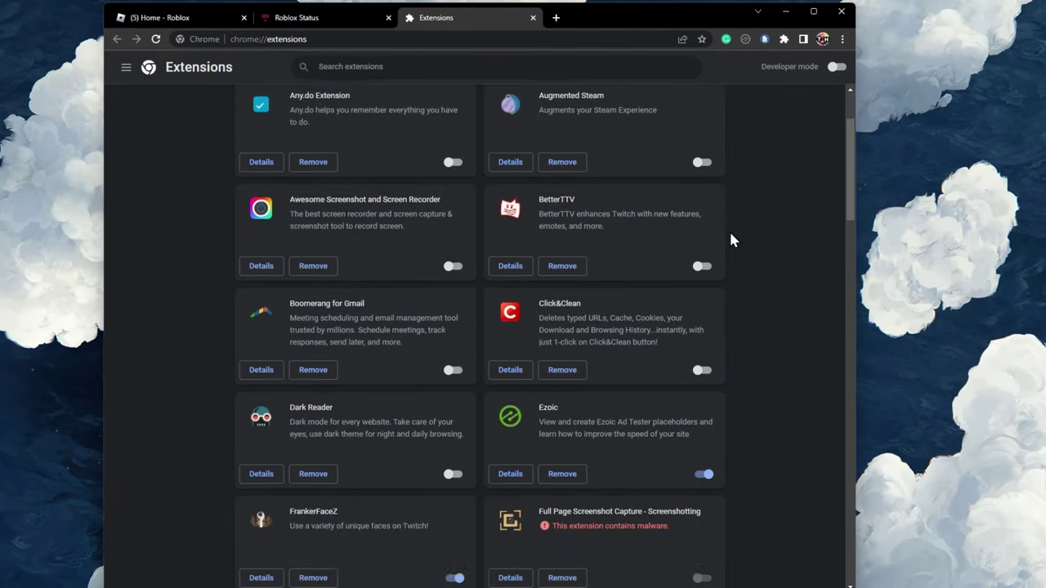
pyautogui.scroll(-1, 704, 299)
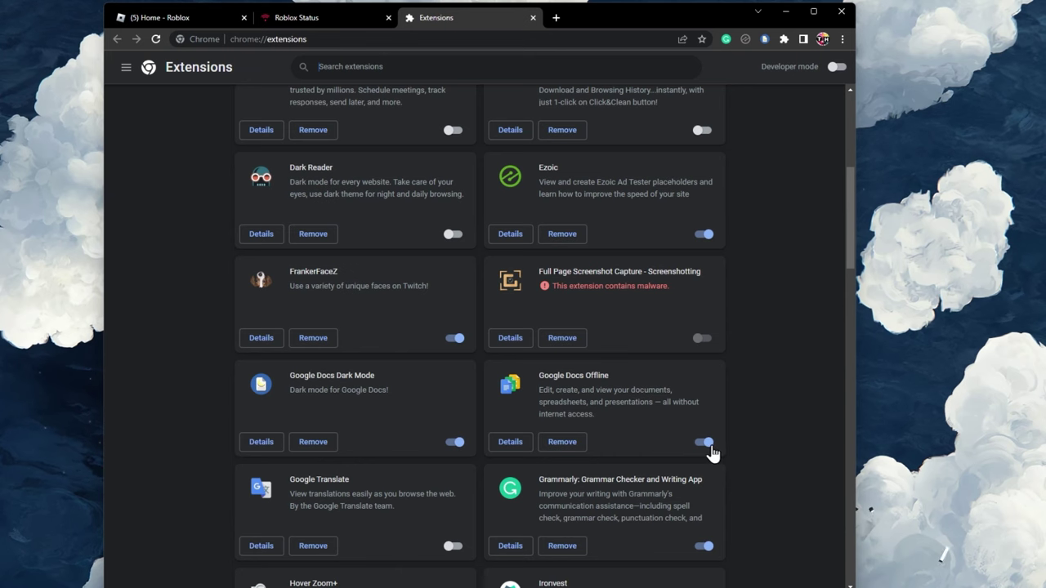
pyautogui.middleClick(763, 438)
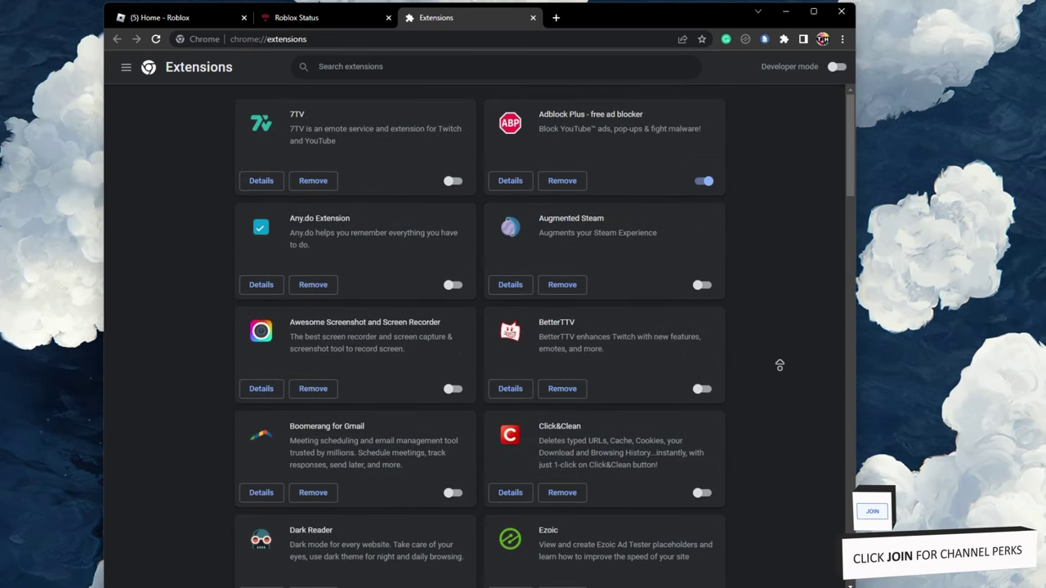
pyautogui.click(533, 17)
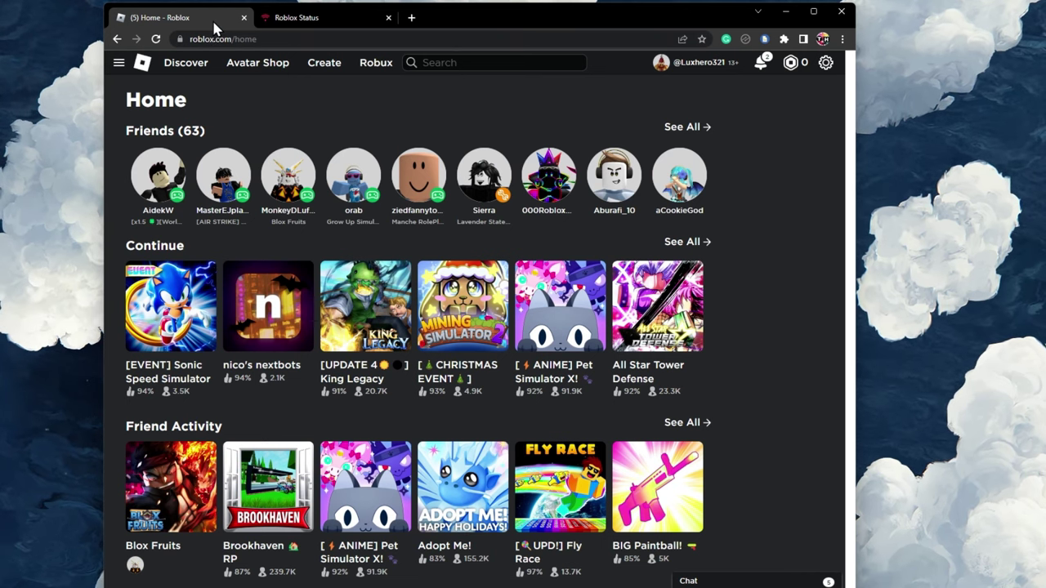
# Step: Start the Internet Connections troubleshooter from the other trouble-shooters in Windows Settings and cancel it
pyautogui.press('super')
pyautogui.write('se')
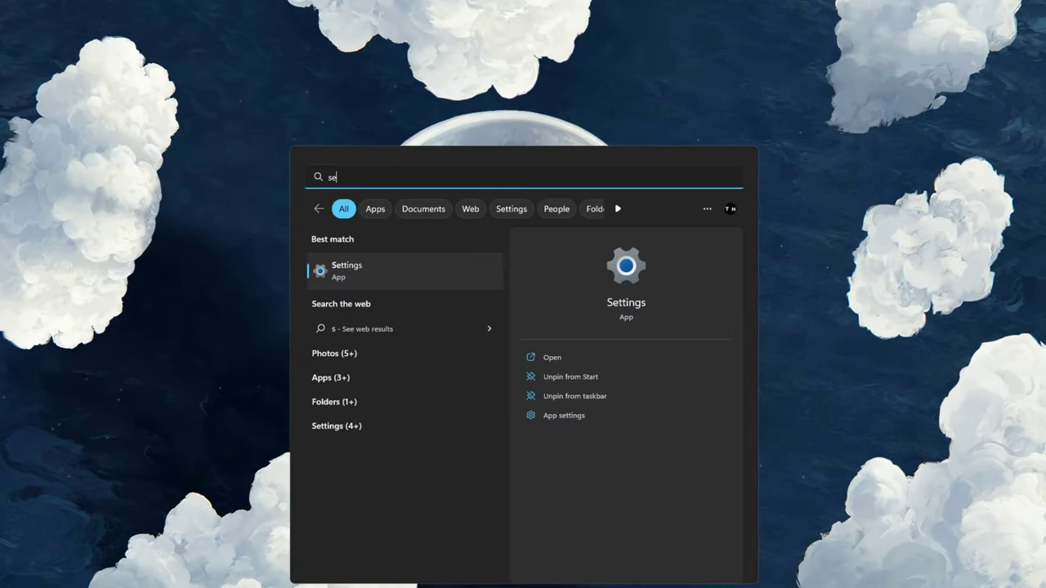
pyautogui.press('Return')
pyautogui.scroll(-3, 520, 340)
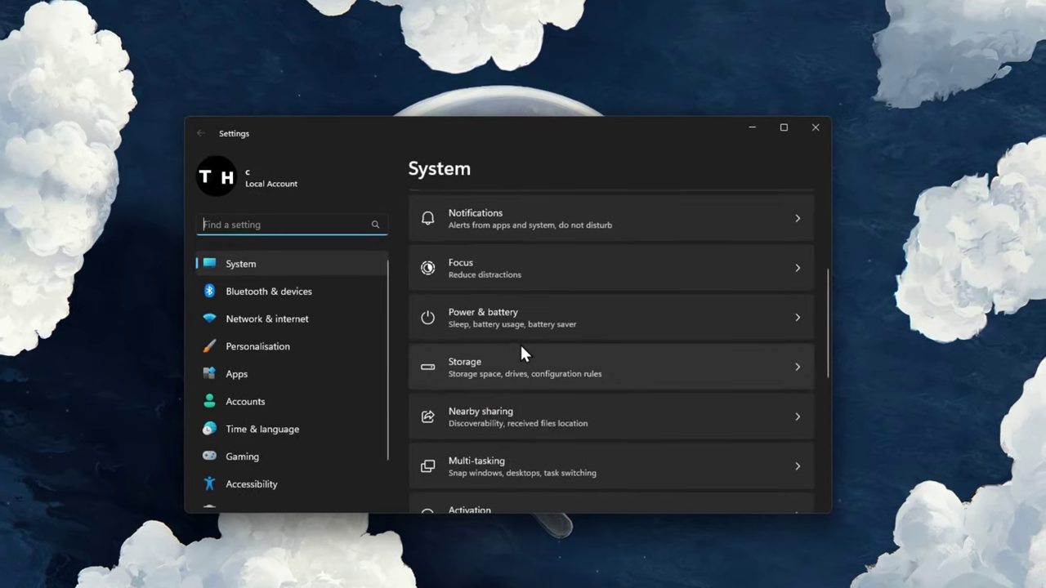
pyautogui.scroll(-3, 524, 362)
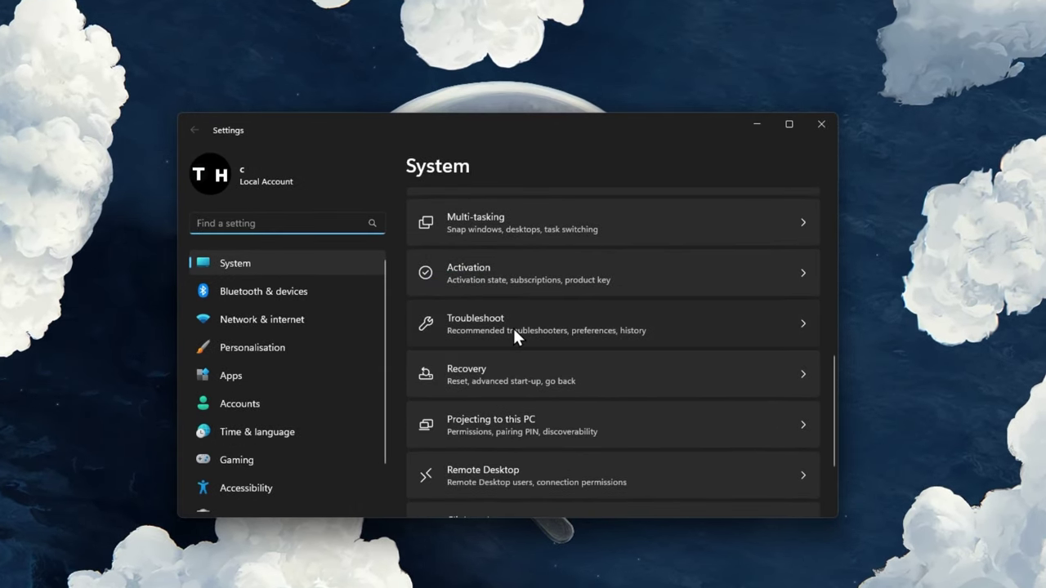
pyautogui.click(515, 334)
pyautogui.click(514, 331)
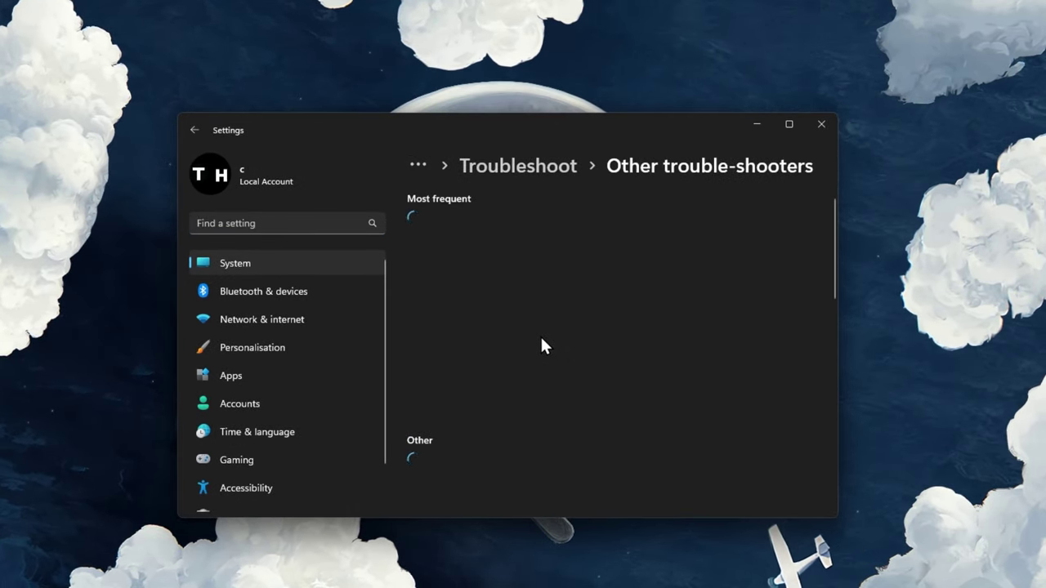
pyautogui.click(777, 236)
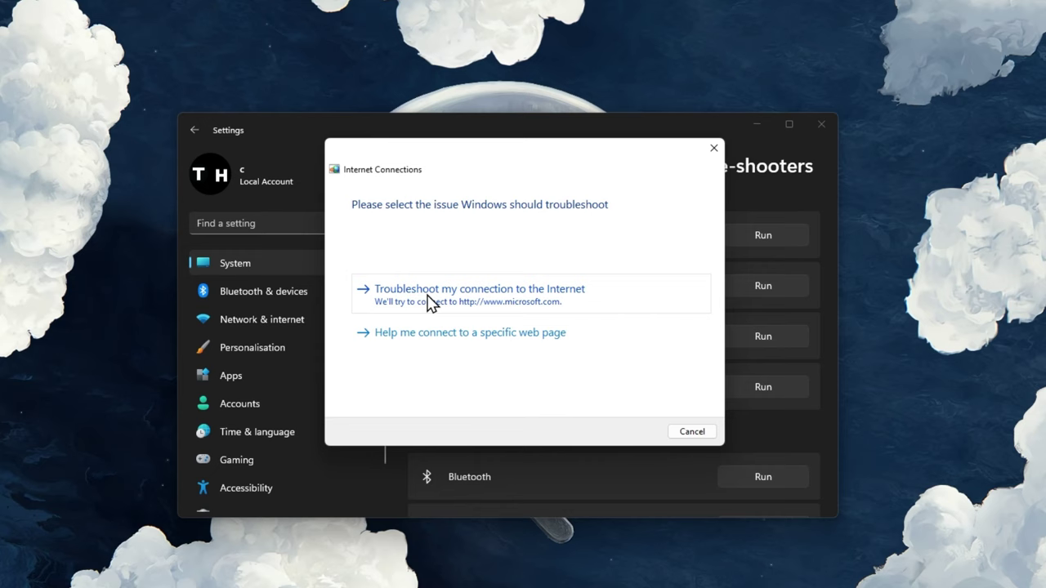
pyautogui.click(689, 432)
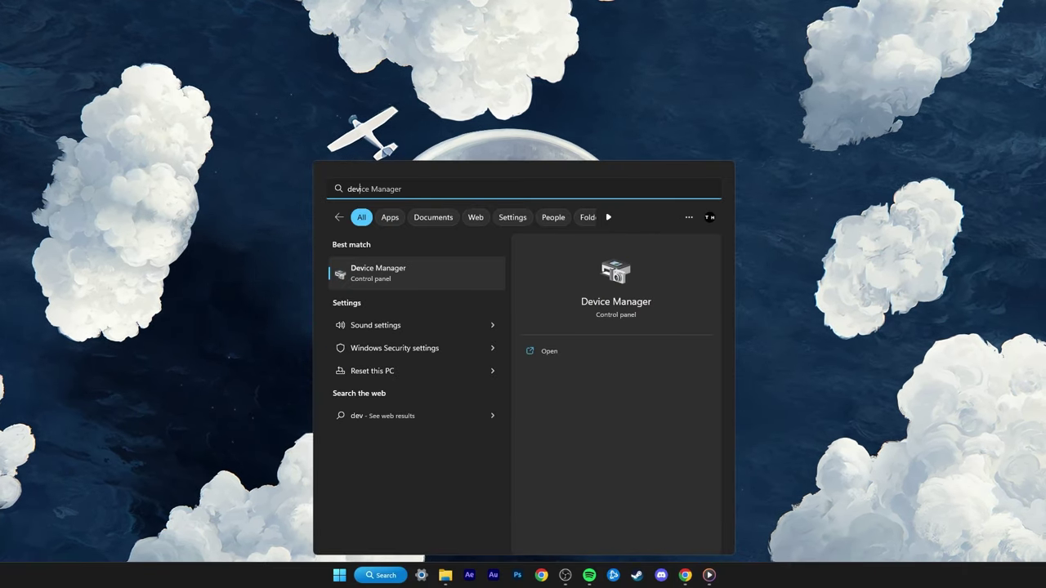
# Step: Open Device Manager and expand the network adapters to locate the Realtek RTL8852AE WiFi 6 adapter
pyautogui.write('anager')
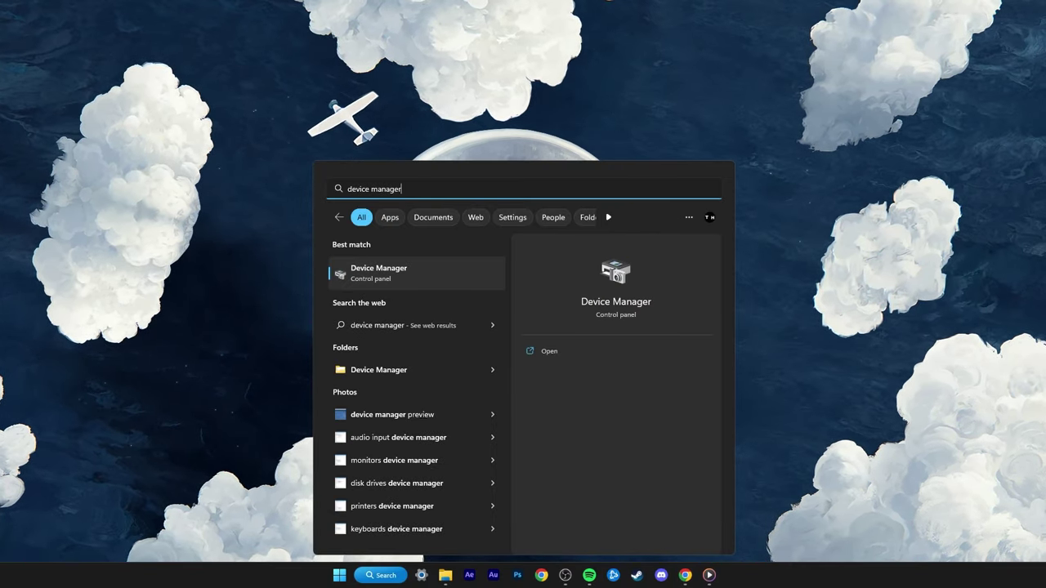
pyautogui.press('Return')
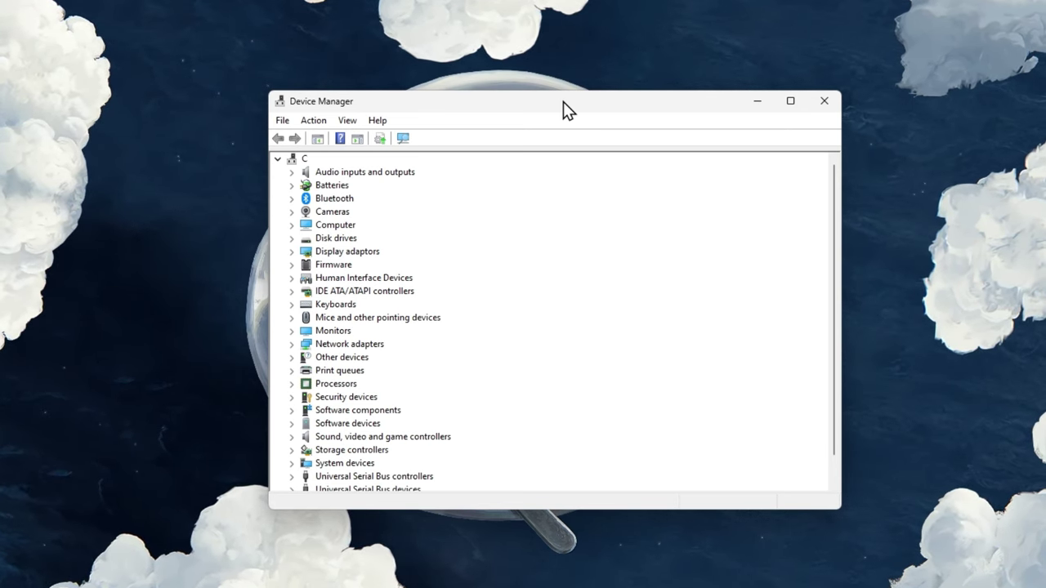
pyautogui.click(291, 344)
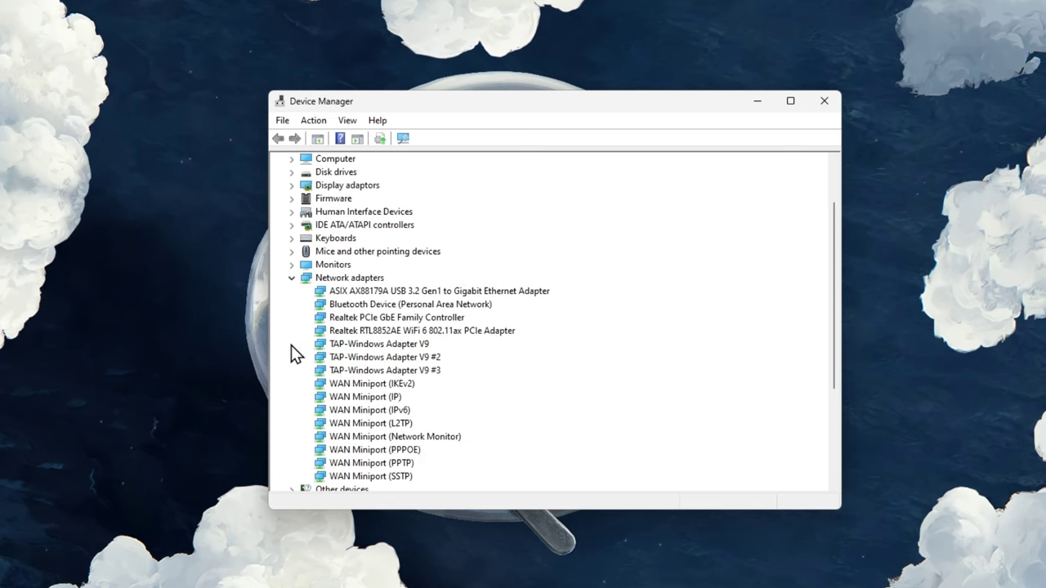
pyautogui.click(369, 291)
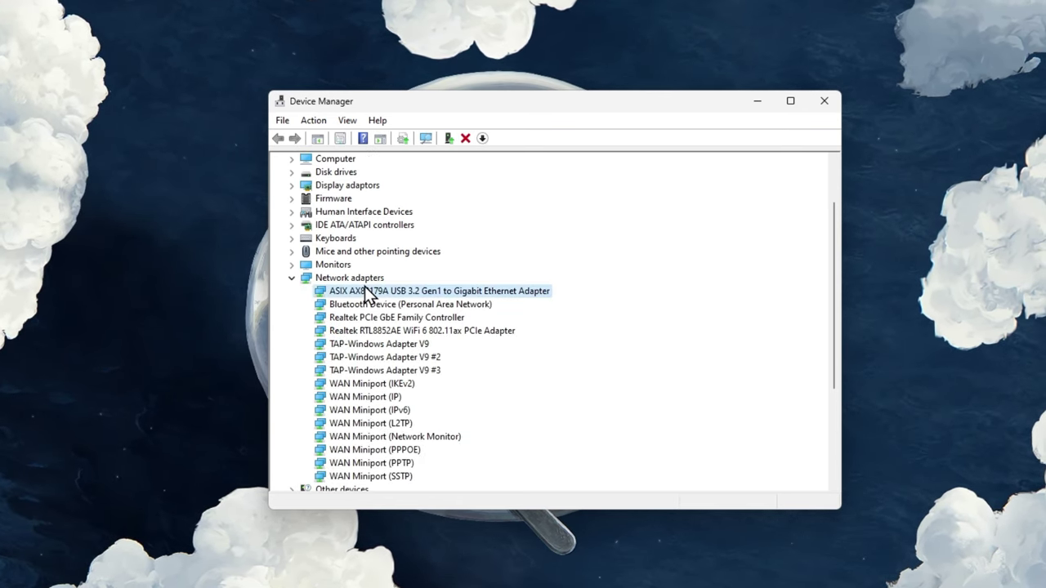
pyautogui.click(342, 279)
pyautogui.click(343, 332)
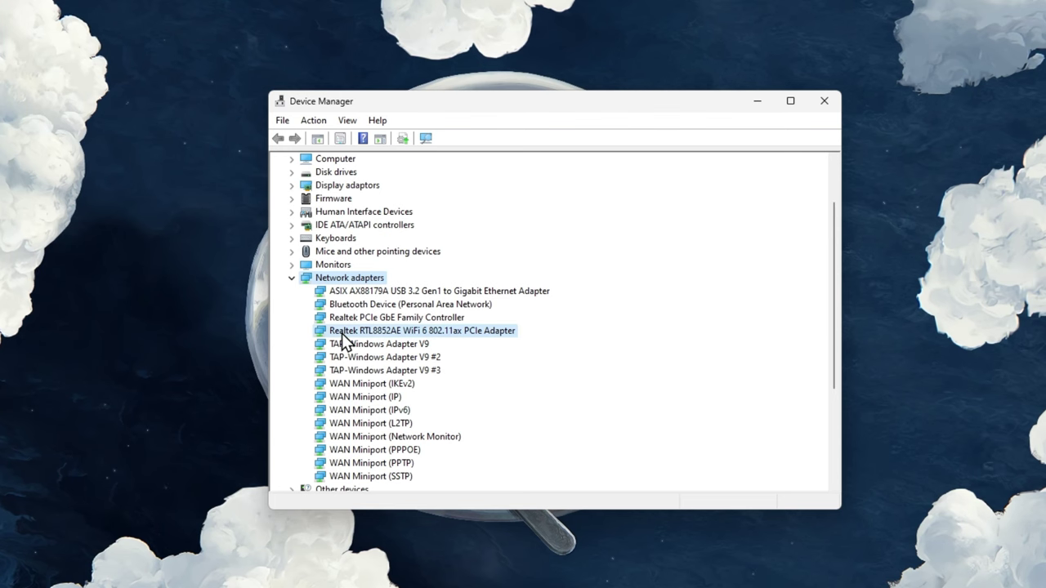
# Step: Bring up the driver update options for the Realtek RTL8852AE WiFi 6 802.11ax PCIe Adapter and close them
pyautogui.rightClick(513, 332)
pyautogui.click(613, 341)
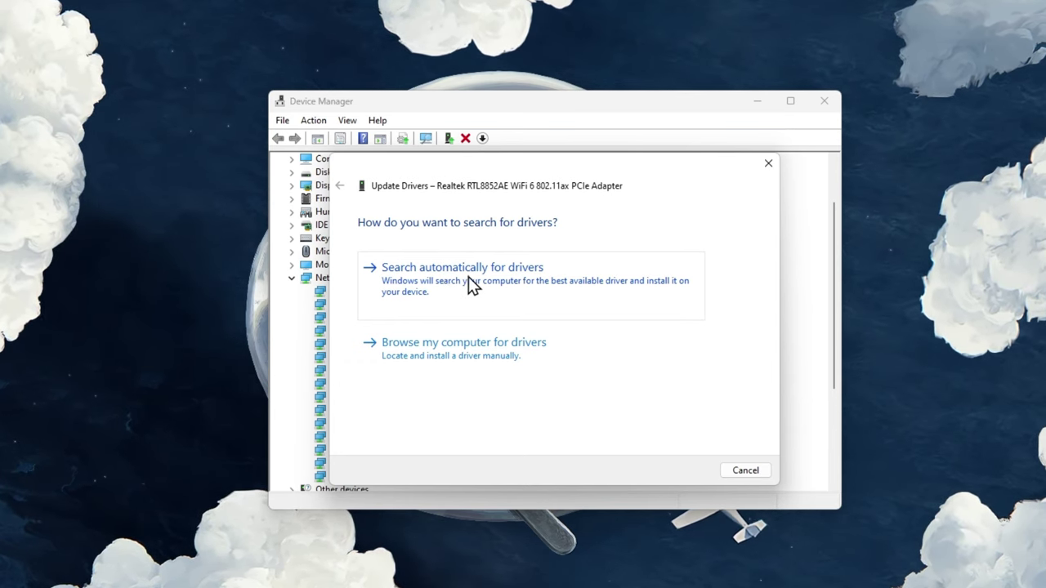
pyautogui.click(767, 164)
# Step: Bring up the driver update options for the Realtek PCIe GbE Family Controller and close them
pyautogui.rightClick(433, 317)
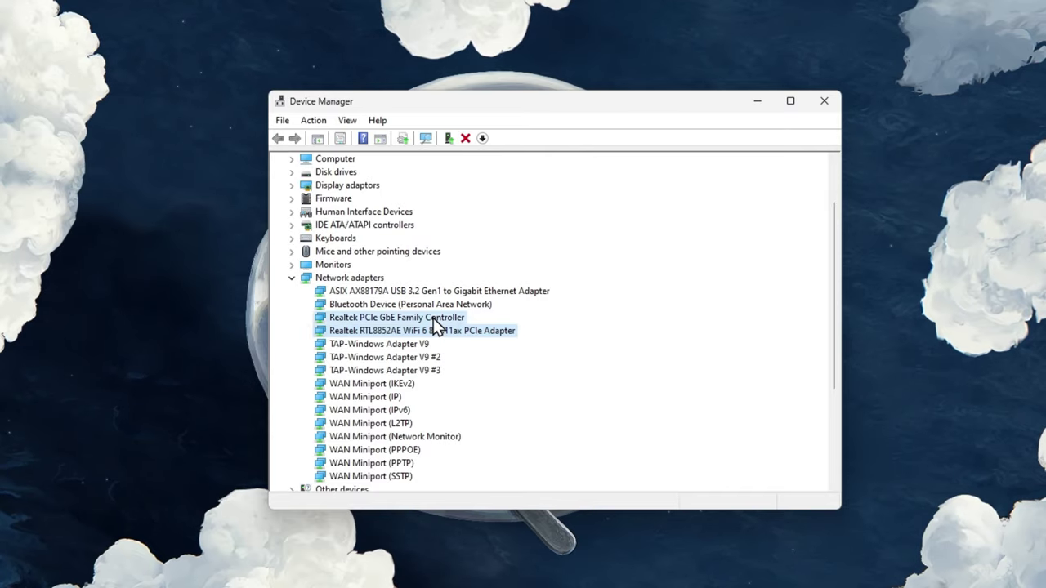
pyautogui.click(482, 328)
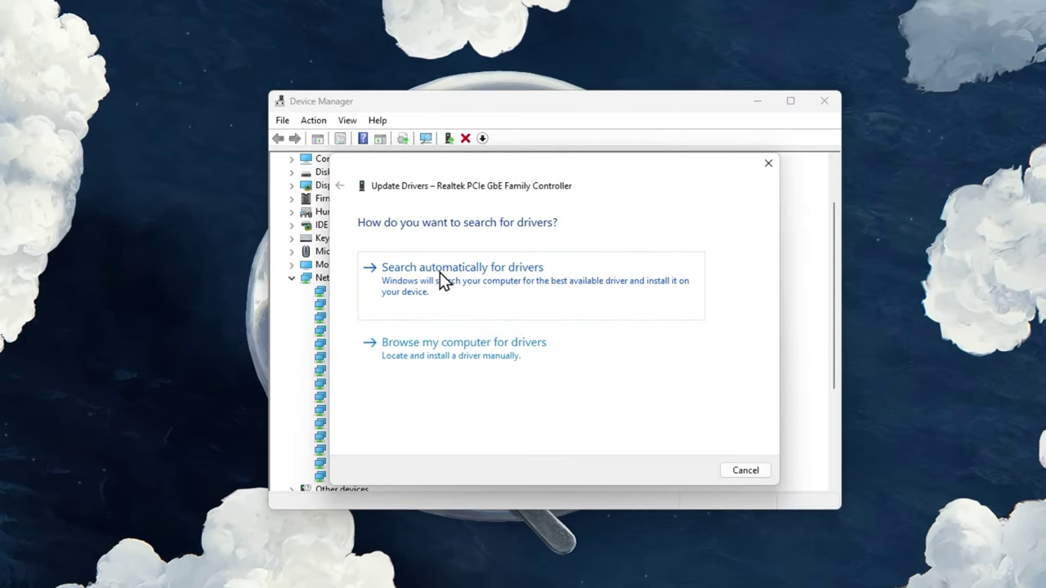
pyautogui.click(768, 163)
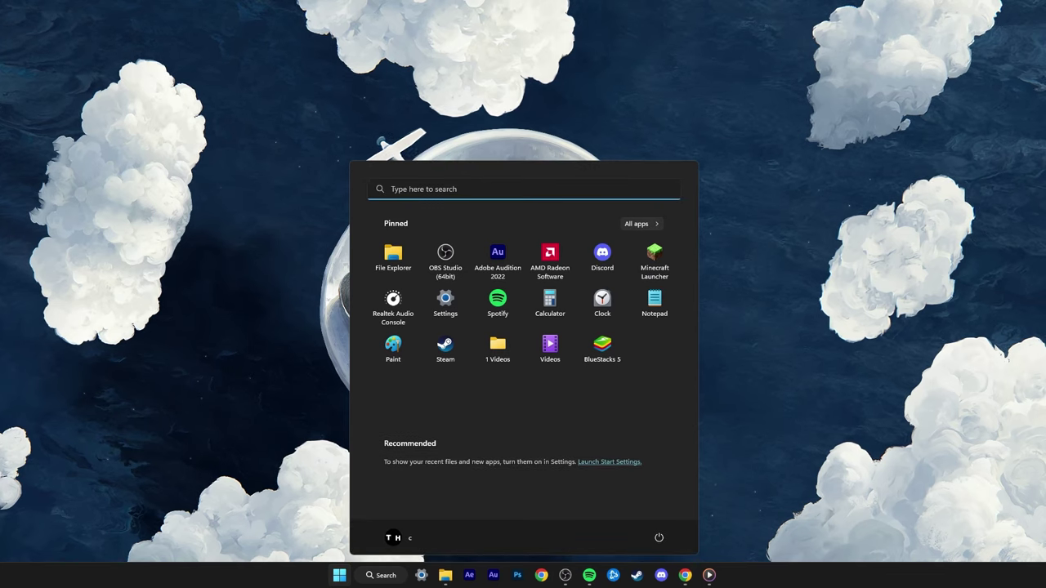
# Step: Open Command Prompt and flush the DNS cache with the command ipconfig /flushdns
pyautogui.write('cmd')
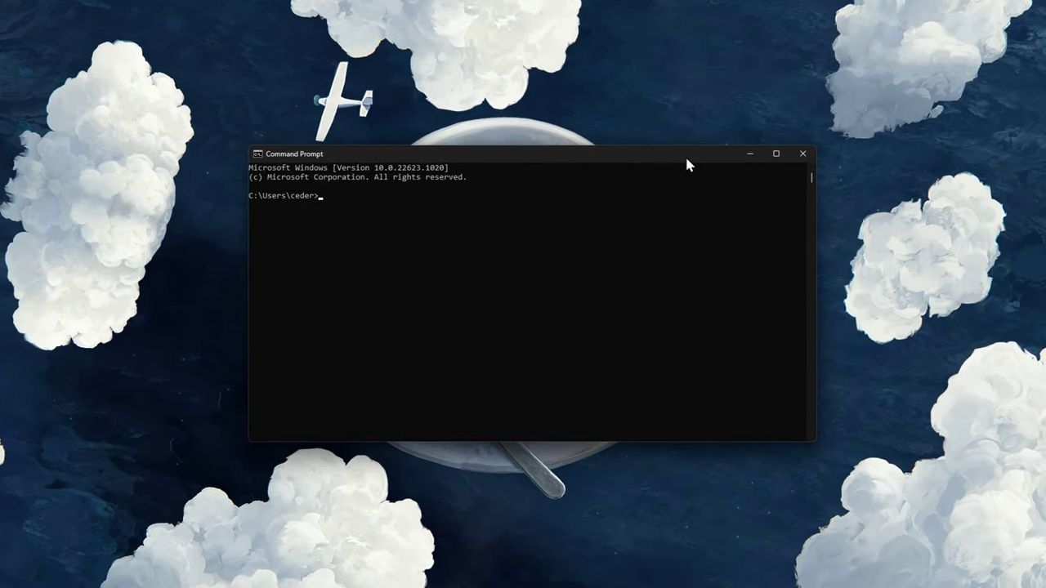
pyautogui.write('ipconfig')
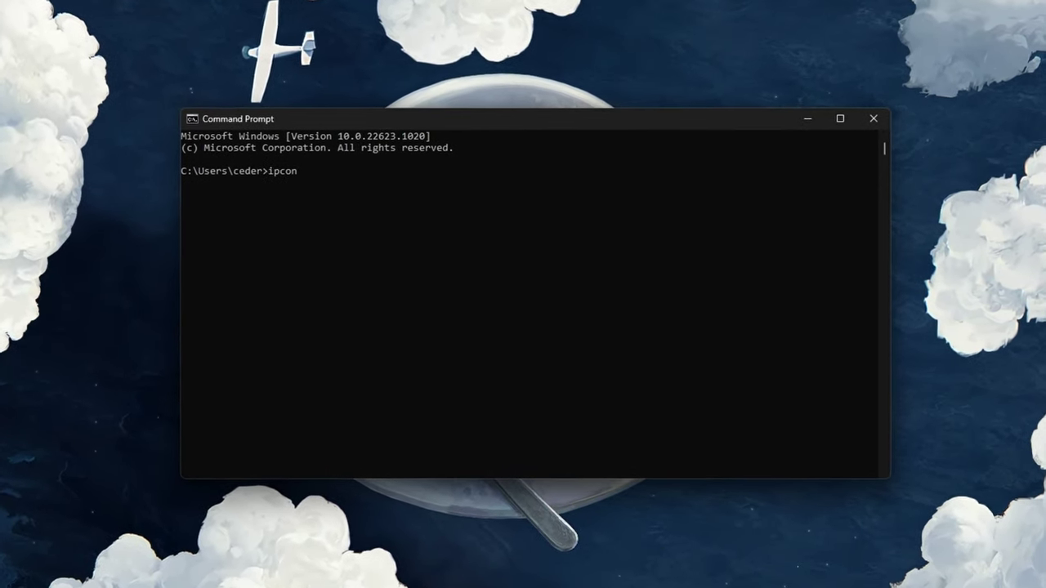
pyautogui.write(' /fl')
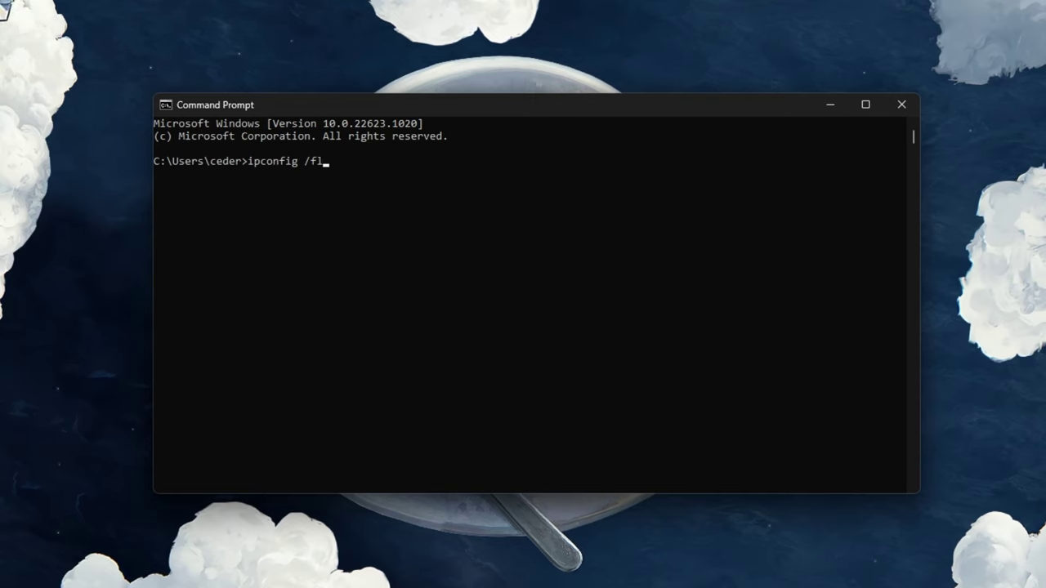
pyautogui.write('ushdns')
pyautogui.press('Return')
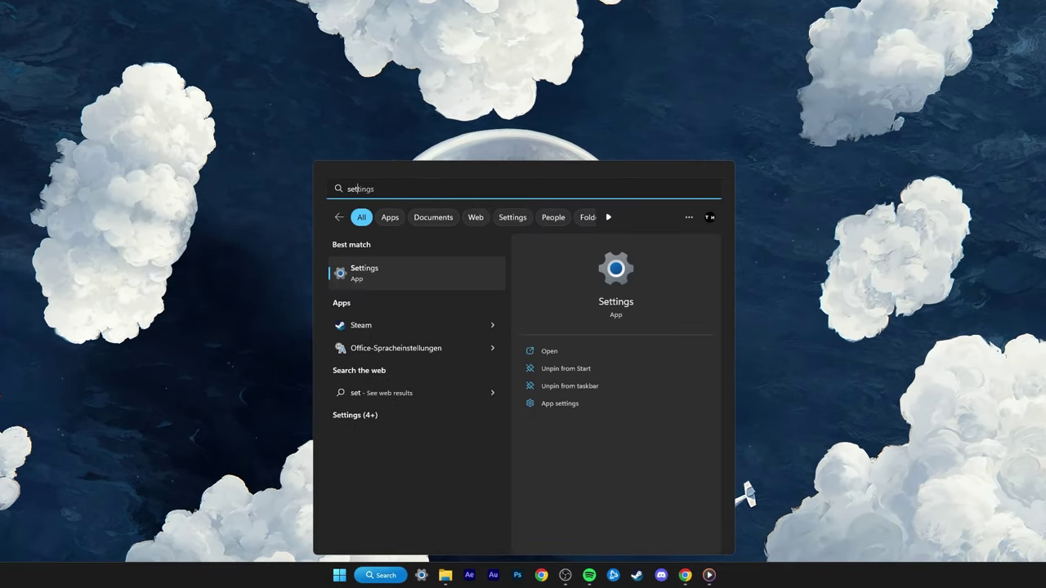
# Step: Open the installed apps list in Windows Settings and search it for roblox
pyautogui.press('Return')
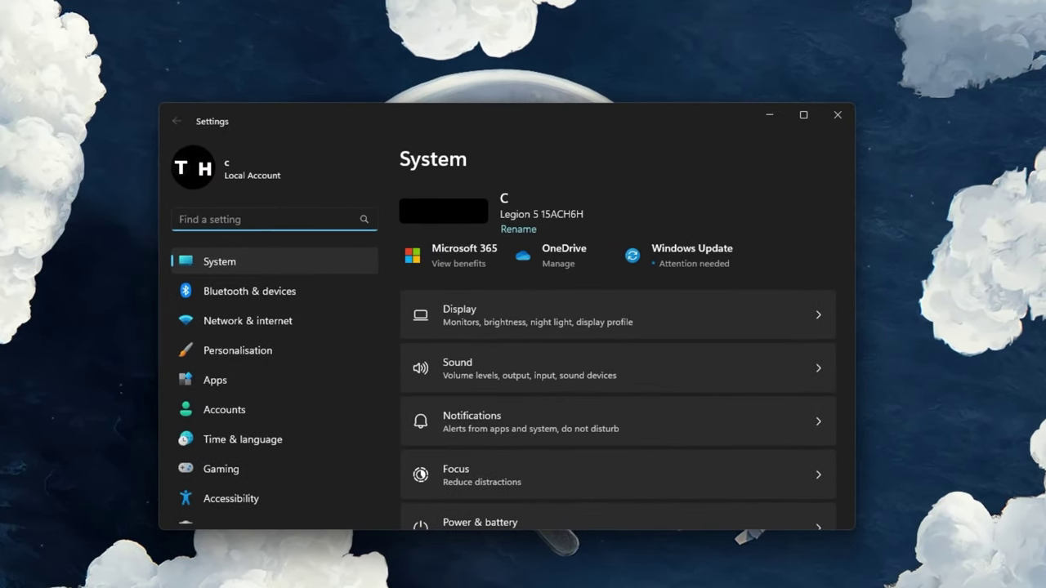
pyautogui.click(299, 380)
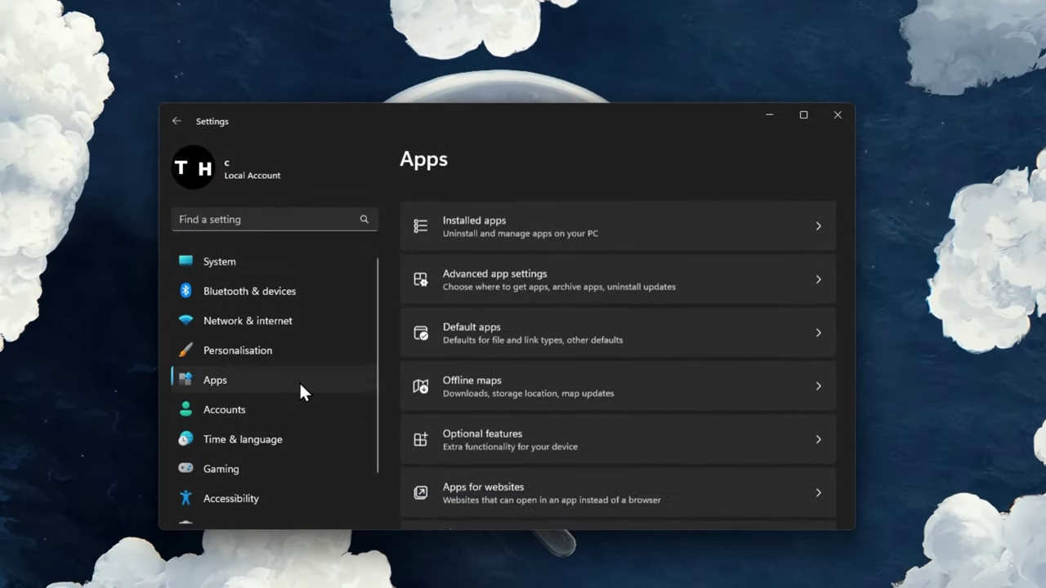
pyautogui.click(549, 210)
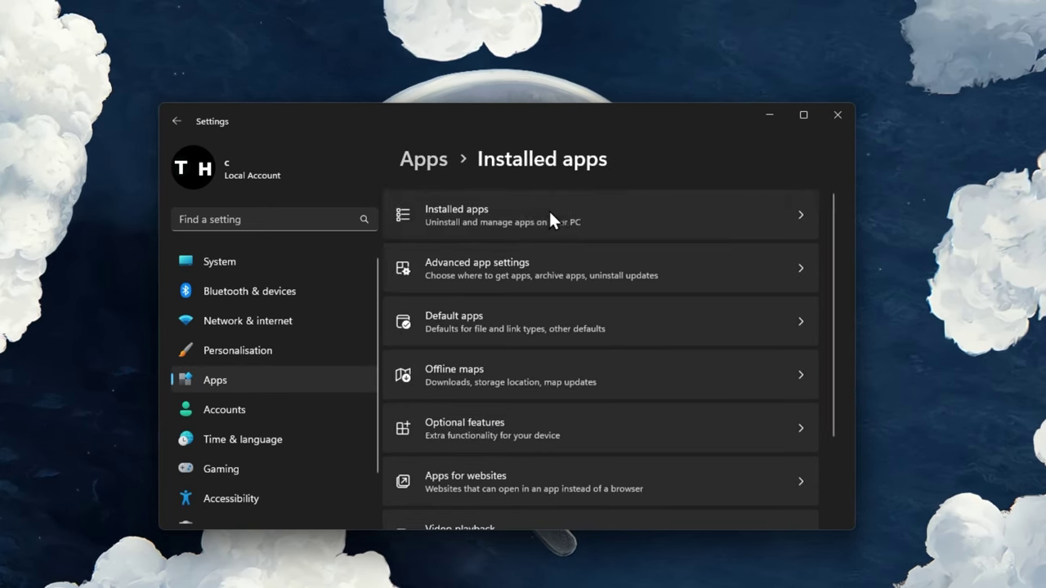
pyautogui.click(549, 210)
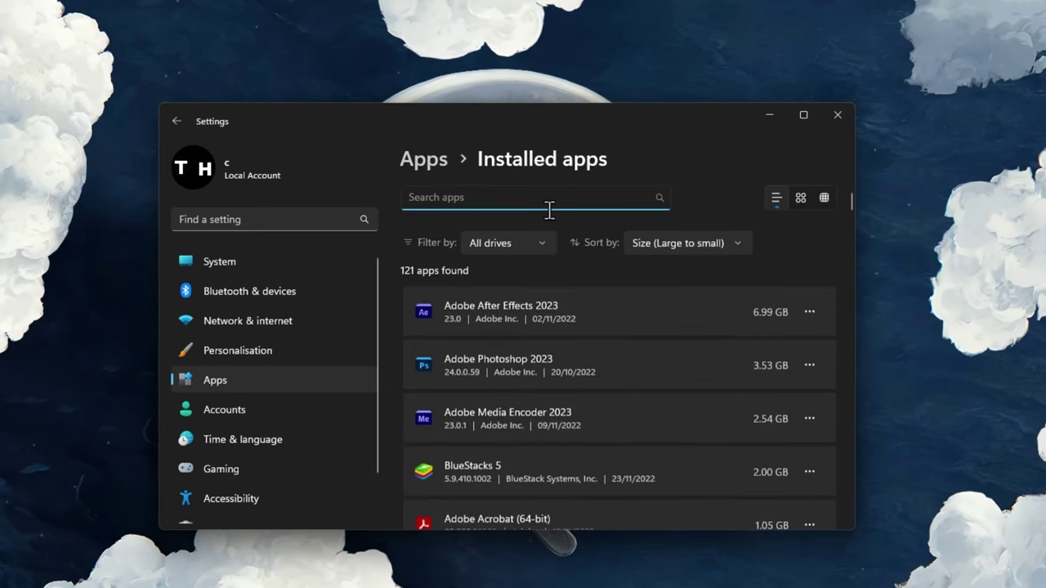
pyautogui.write('roblox')
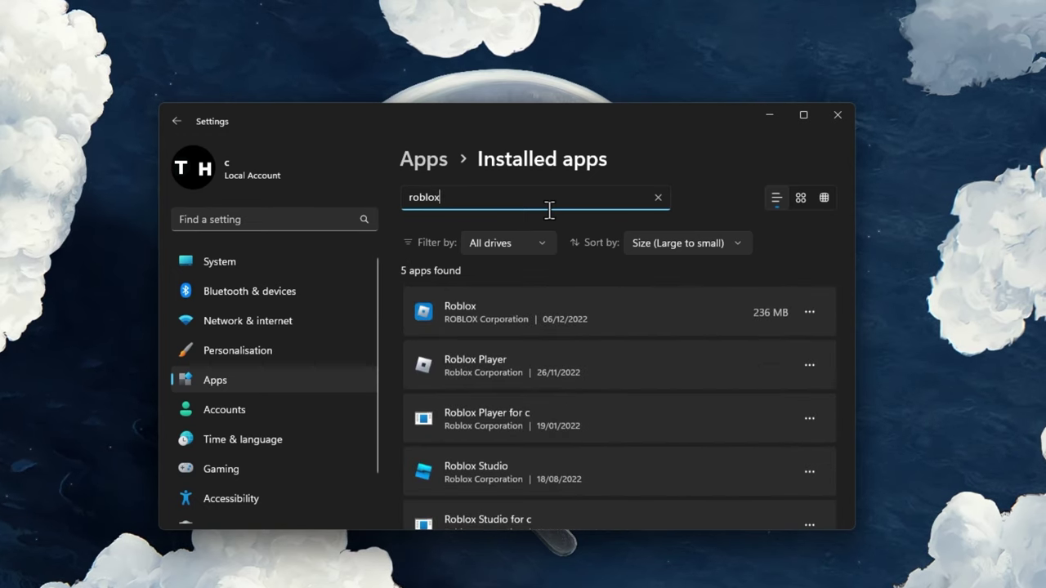
# Step: Open the advanced options of the Roblox app by ROBLOX Corporation and repair the app
pyautogui.click(818, 316)
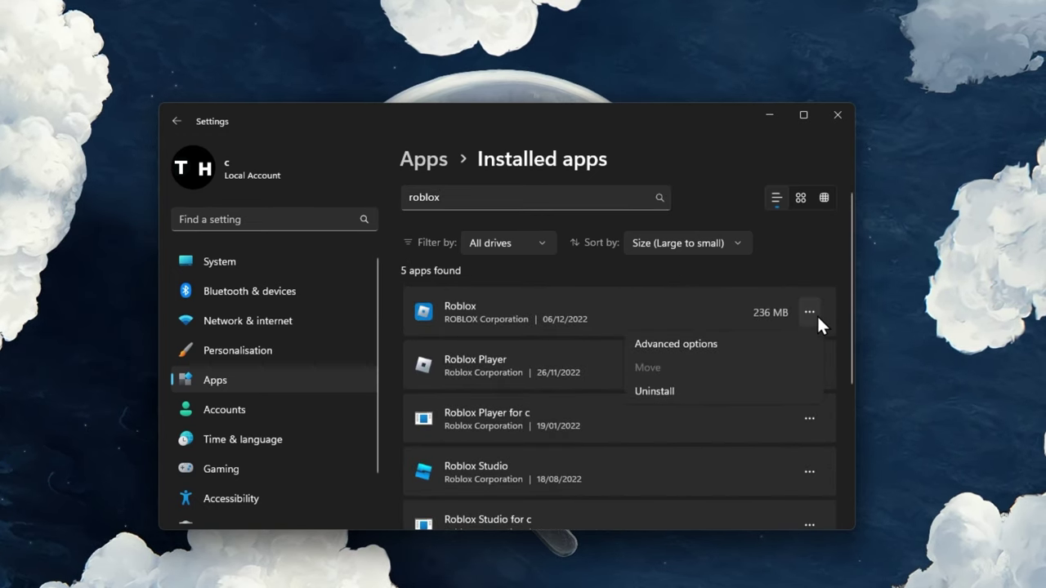
pyautogui.click(706, 343)
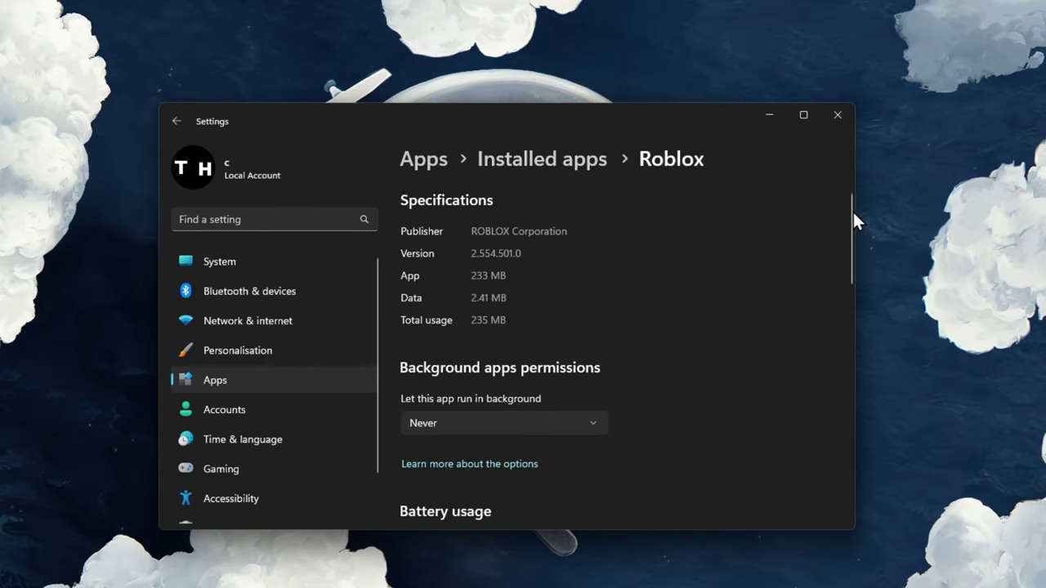
pyautogui.moveTo(853, 212); pyautogui.dragTo(832, 357)
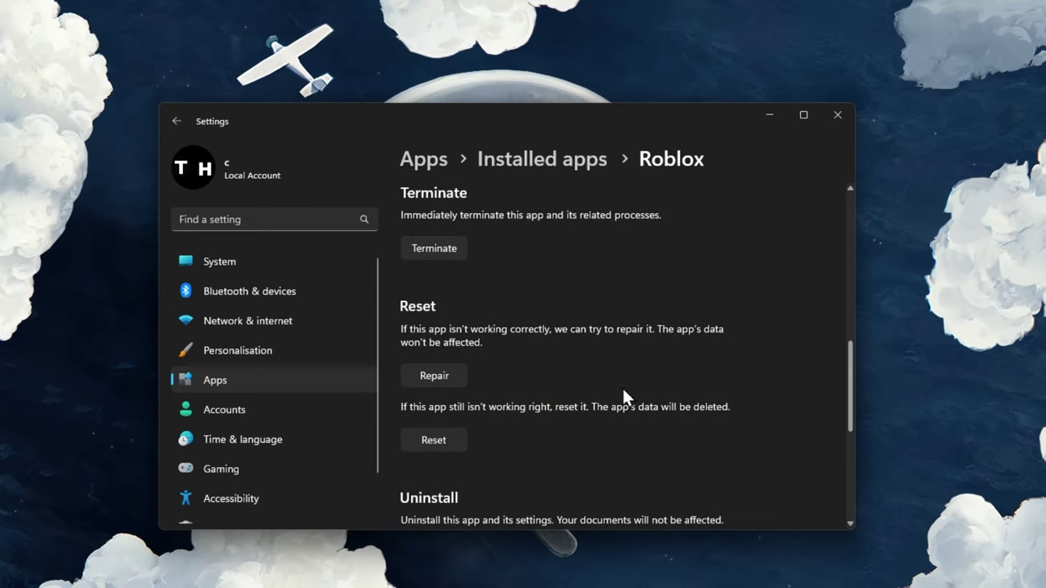
pyautogui.click(449, 378)
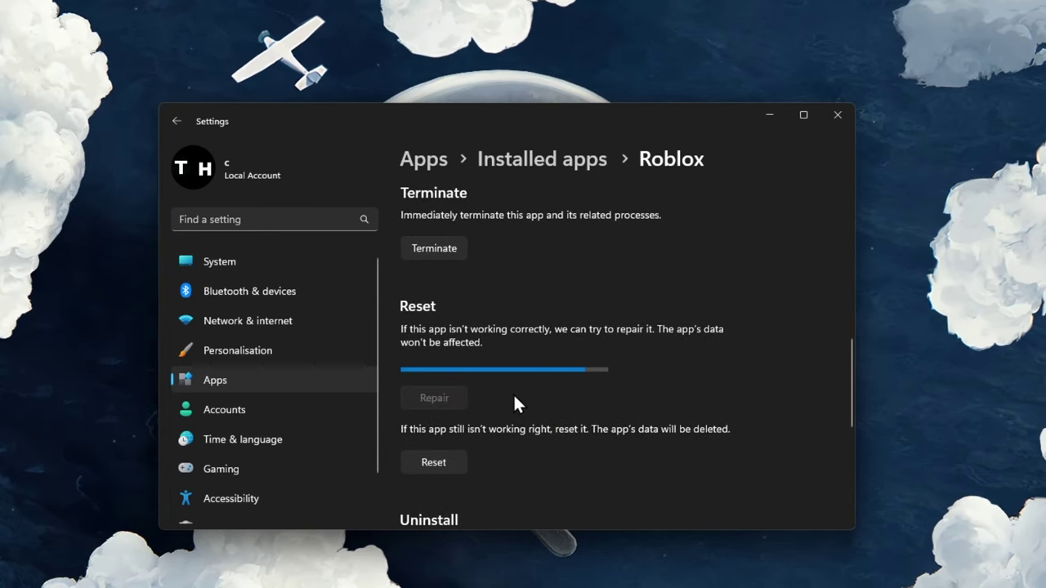